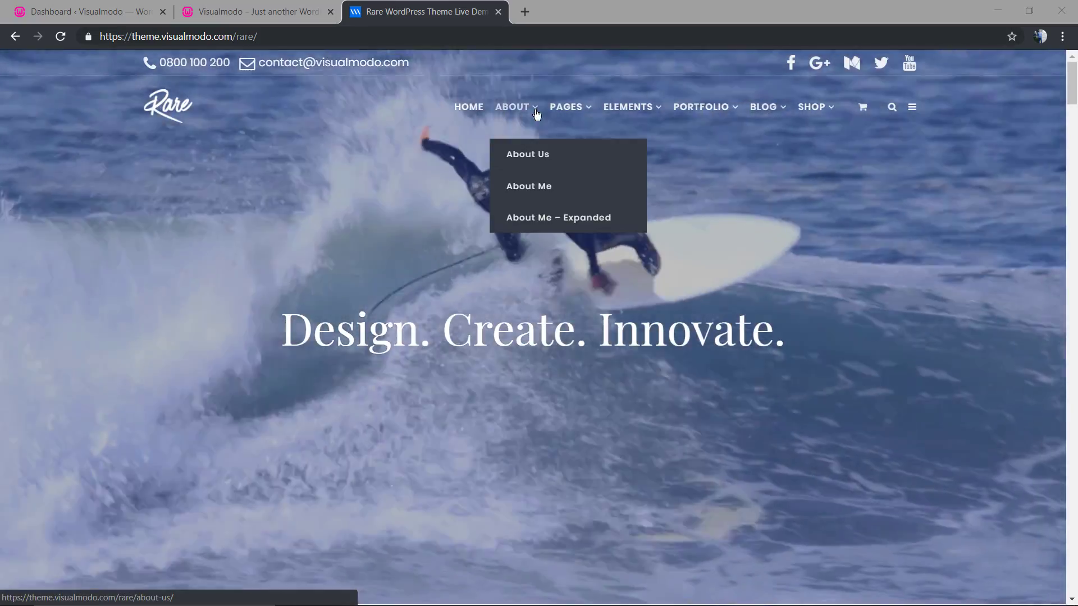
Switch to the local Visualmodo site and scroll its homepage to see the crowded multi-row menu
{"action": "mouse_move", "coordinate": [577, 114]}
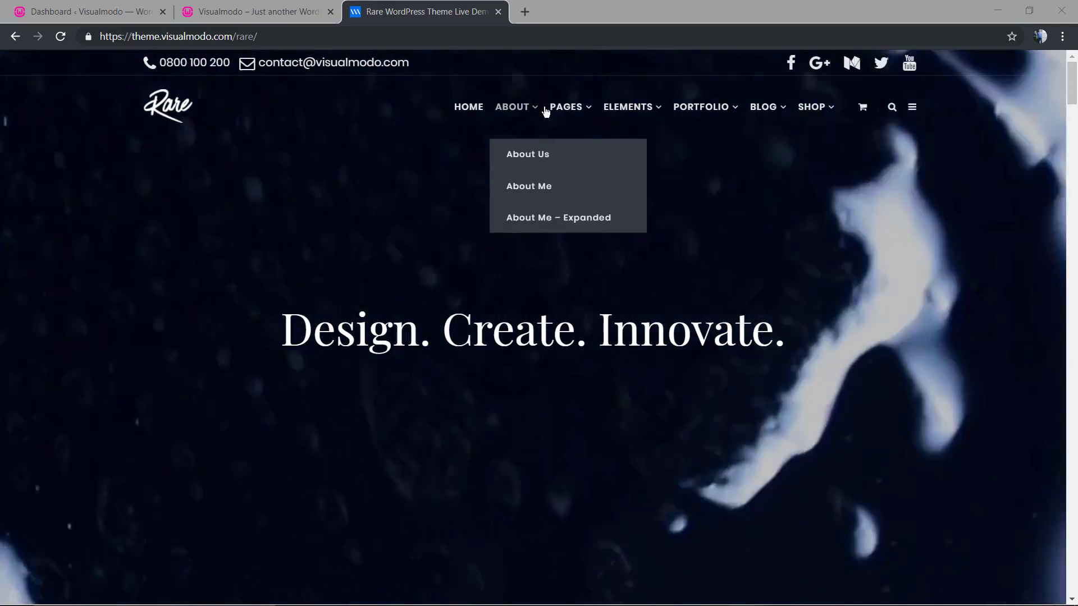
{"action": "mouse_move", "coordinate": [630, 112]}
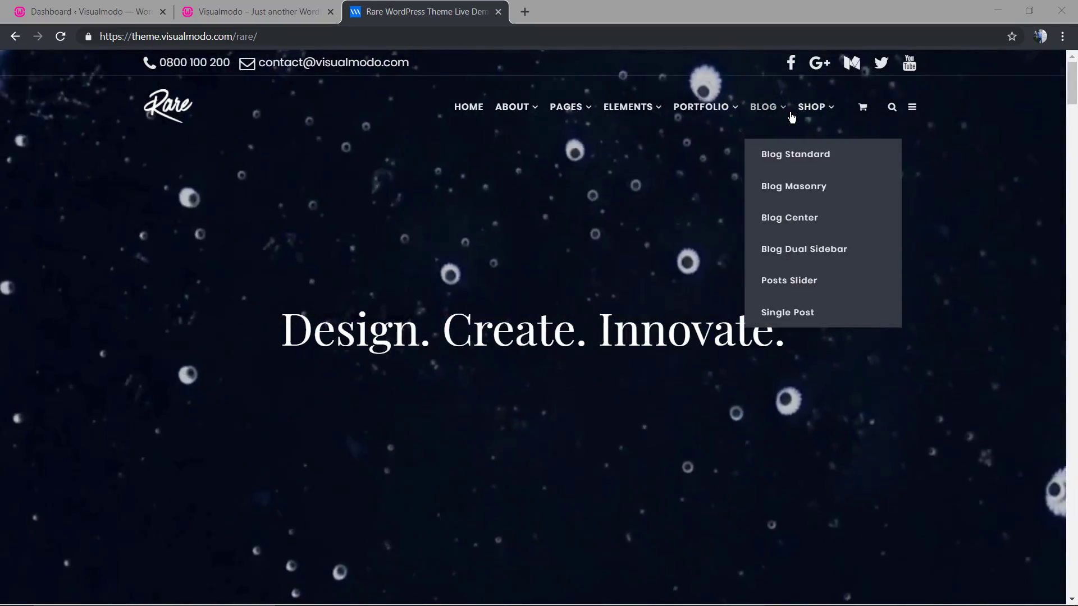
{"action": "mouse_move", "coordinate": [802, 115]}
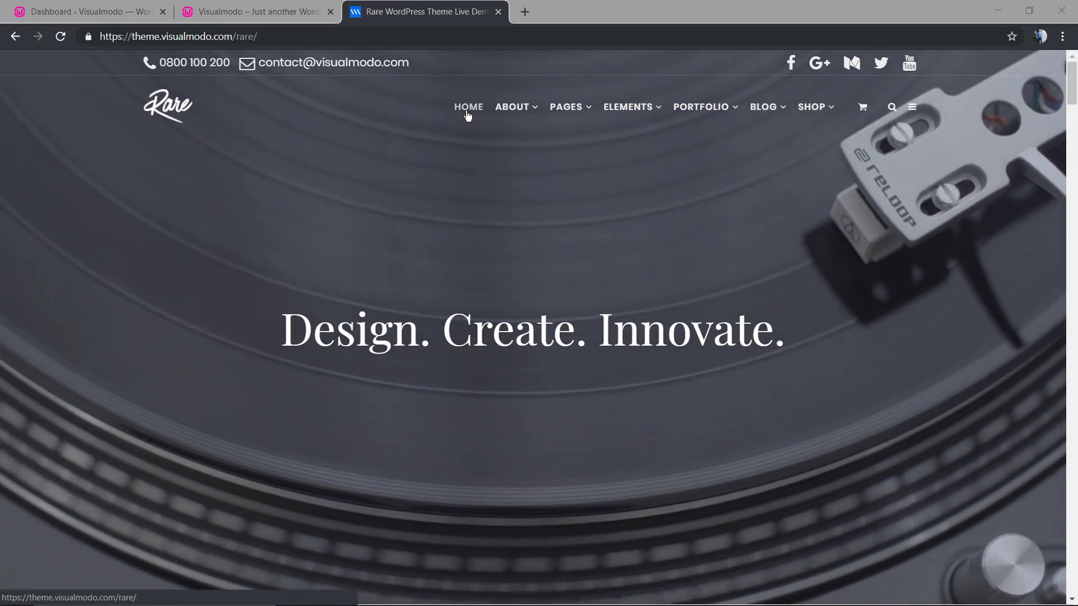
{"action": "mouse_move", "coordinate": [513, 109]}
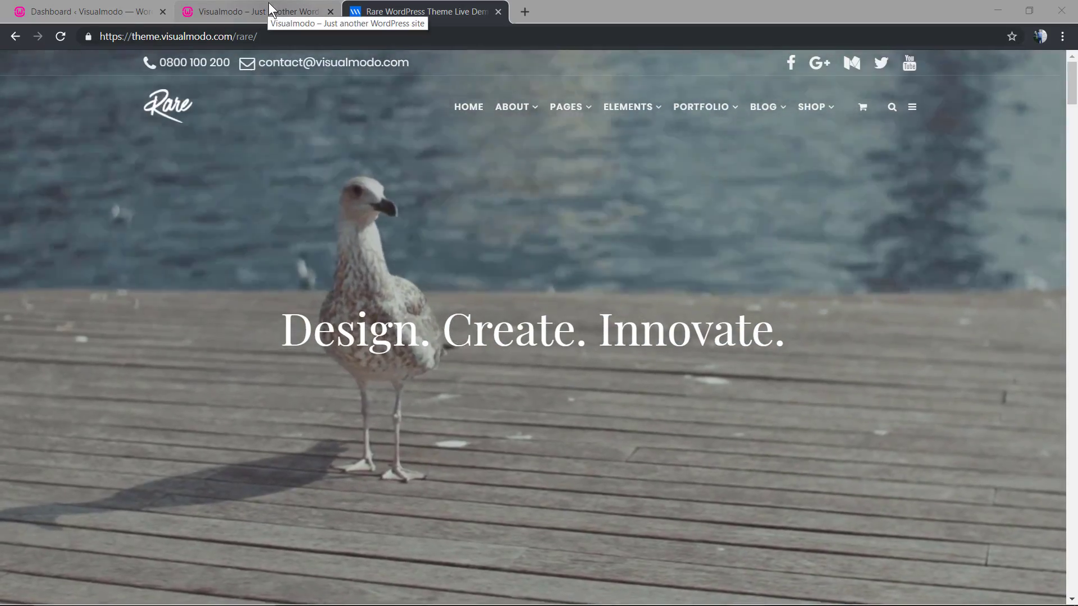
{"action": "left_click", "coordinate": [271, 11]}
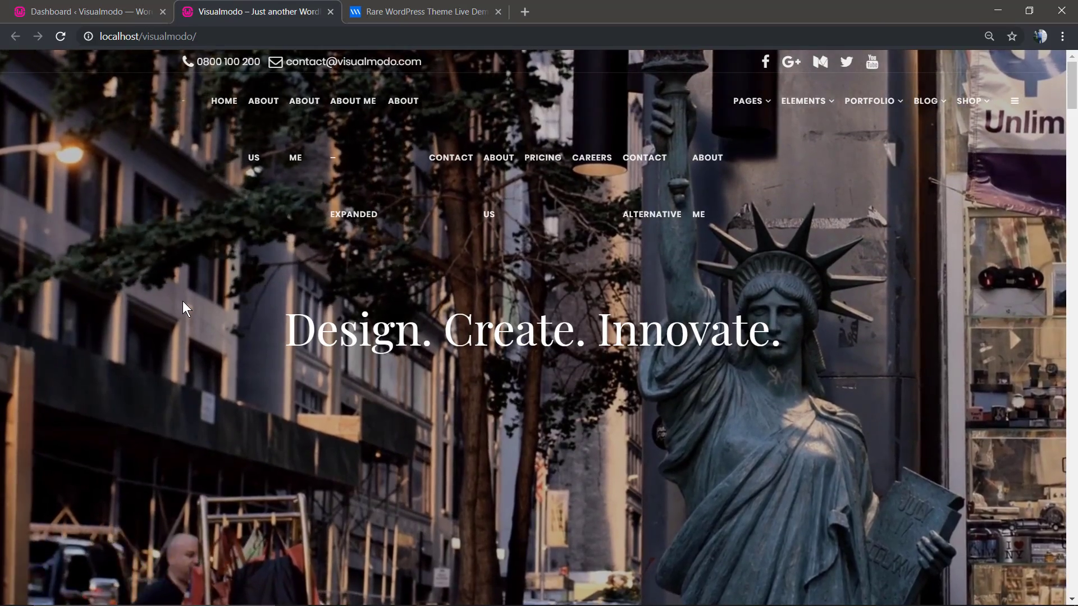
{"action": "scroll", "coordinate": [183, 301], "scroll_direction": "down", "scroll_amount": 12}
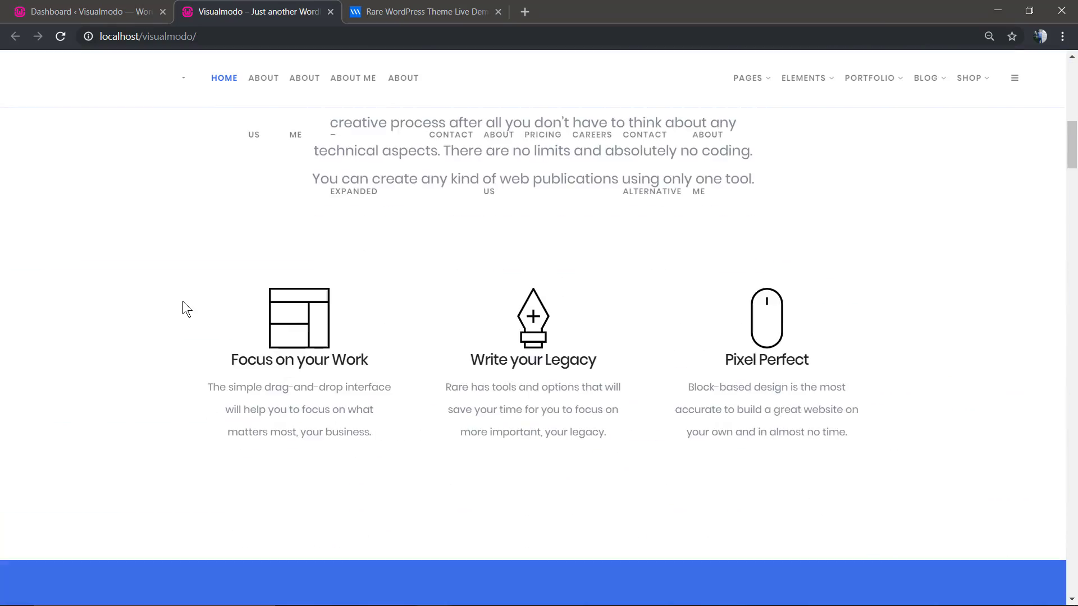
{"action": "scroll", "coordinate": [185, 304], "scroll_direction": "up", "scroll_amount": 2}
{"action": "scroll", "coordinate": [186, 304], "scroll_direction": "up", "scroll_amount": 10}
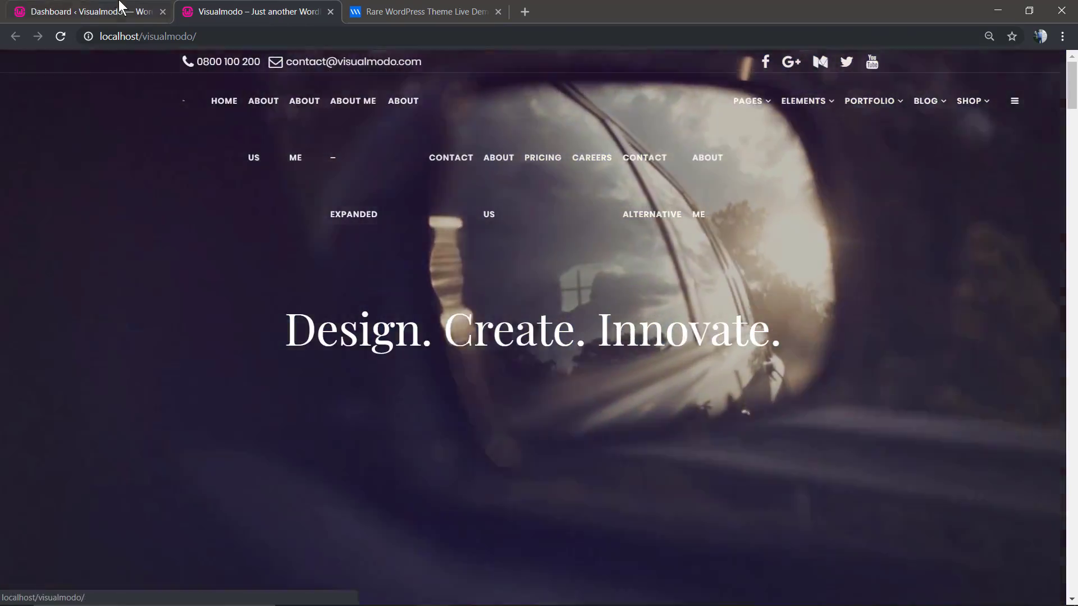
Go to the WordPress admin and set the browser zoom to 90%
{"action": "left_click", "coordinate": [118, 10]}
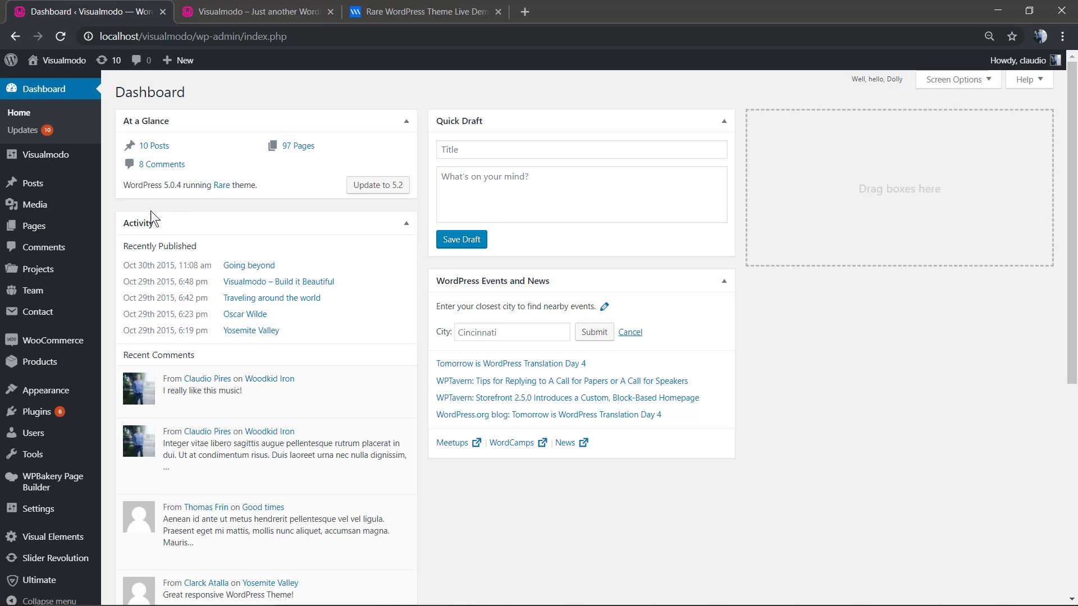
{"action": "mouse_move", "coordinate": [49, 391]}
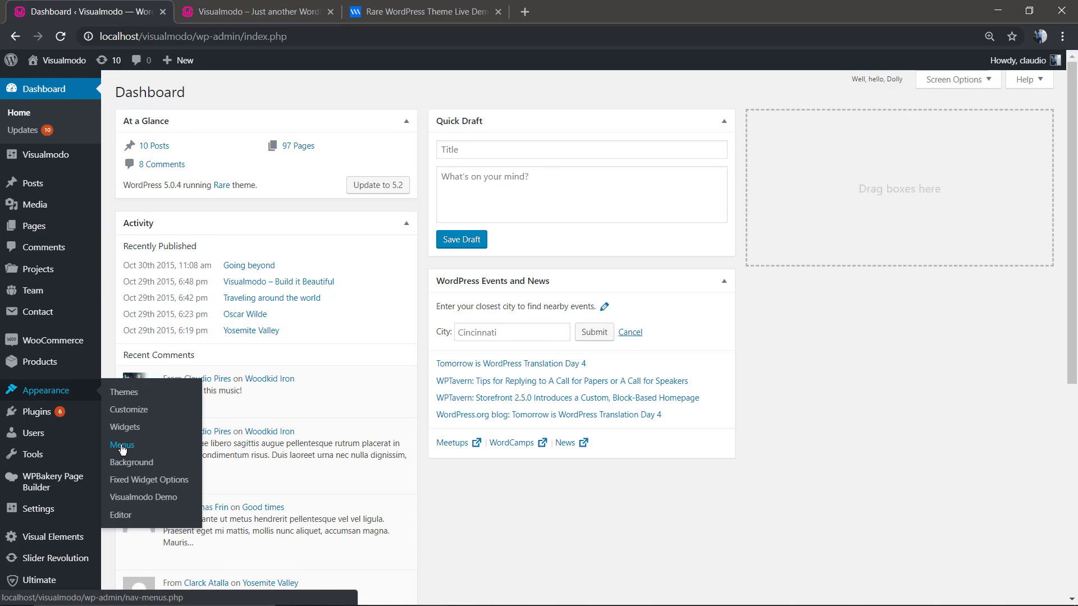
{"action": "key", "text": "ctrl+plus"}
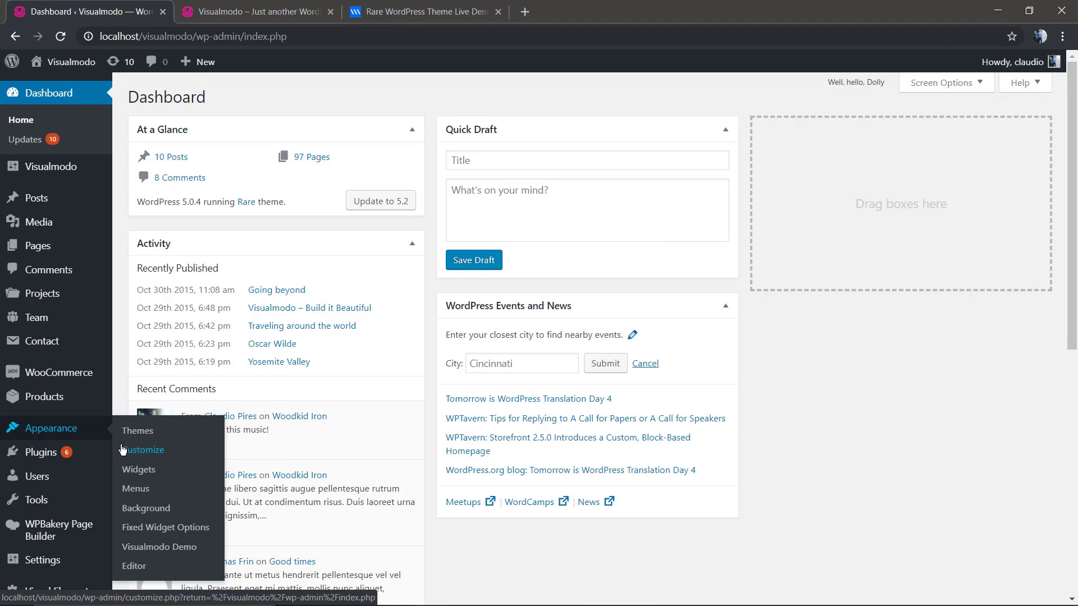
{"action": "key", "text": "ctrl+plus"}
{"action": "key", "text": "ctrl+minus"}
{"action": "key", "text": "ctrl+minus"}
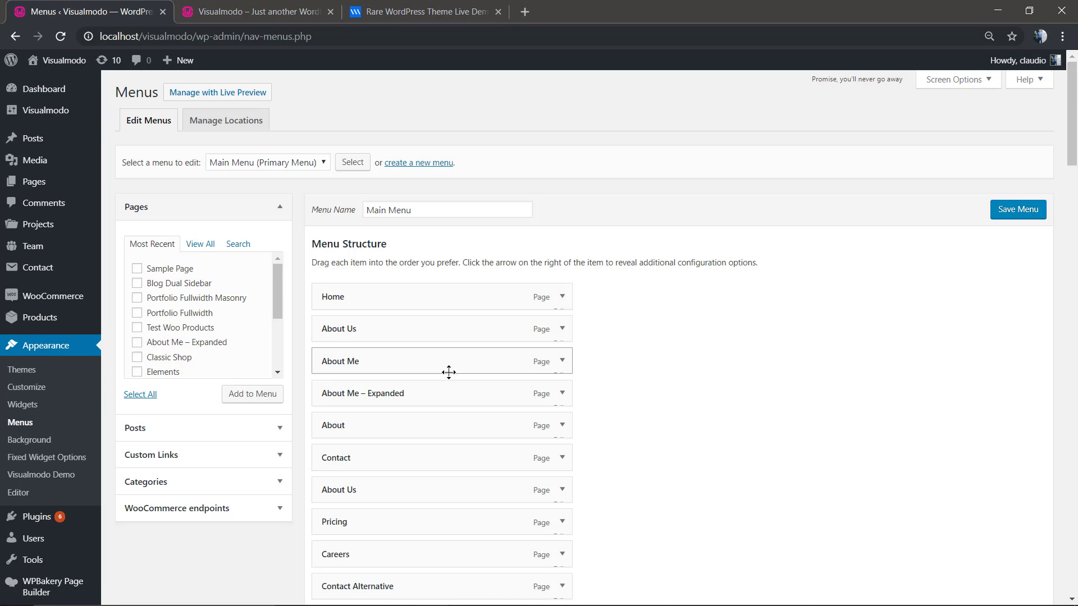
Scroll through the Main Menu structure to review the items nested under Pages, Elements, Blog and Shop
{"action": "scroll", "coordinate": [447, 372], "scroll_direction": "down", "scroll_amount": 10}
{"action": "scroll", "coordinate": [444, 372], "scroll_direction": "down", "scroll_amount": 7}
{"action": "scroll", "coordinate": [443, 373], "scroll_direction": "up", "scroll_amount": 11}
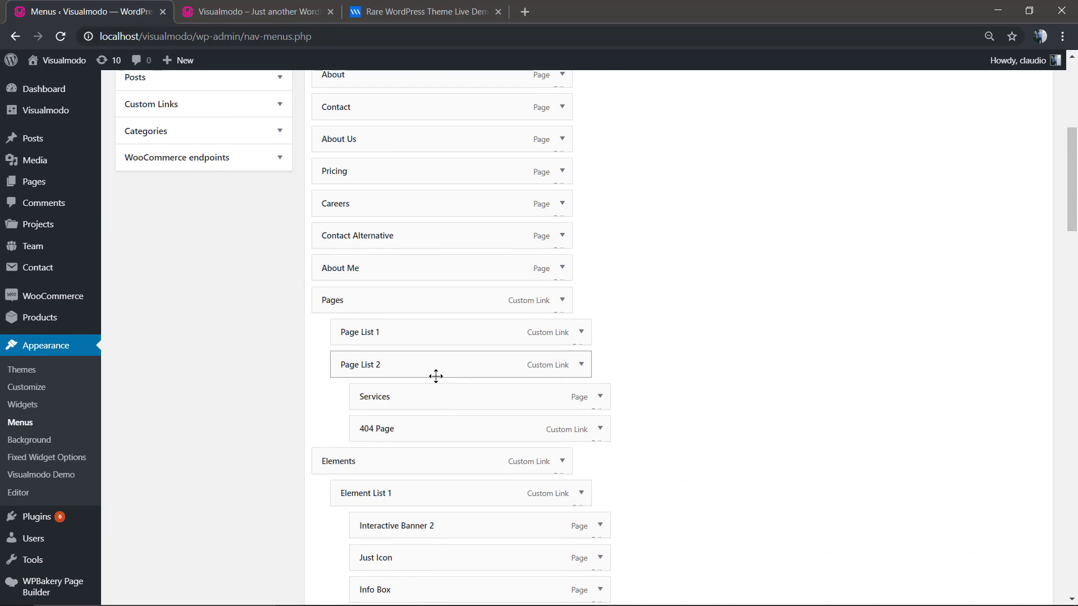
{"action": "scroll", "coordinate": [436, 376], "scroll_direction": "down", "scroll_amount": 15}
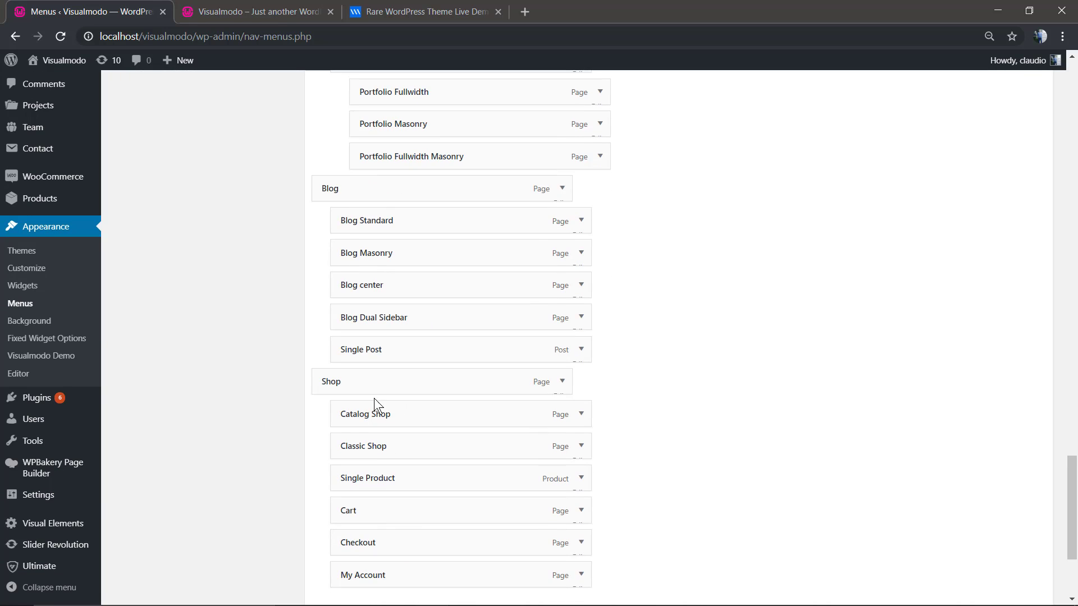
{"action": "scroll", "coordinate": [348, 399], "scroll_direction": "down", "scroll_amount": 2}
{"action": "scroll", "coordinate": [337, 390], "scroll_direction": "up", "scroll_amount": 2}
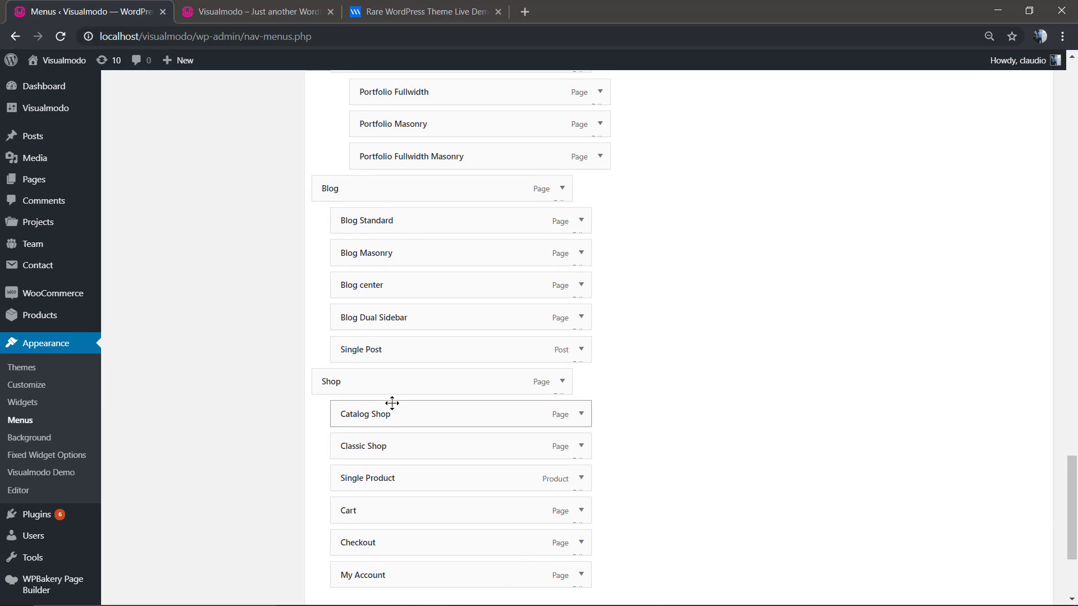
{"action": "left_click", "coordinate": [415, 3]}
{"action": "mouse_move", "coordinate": [813, 107]}
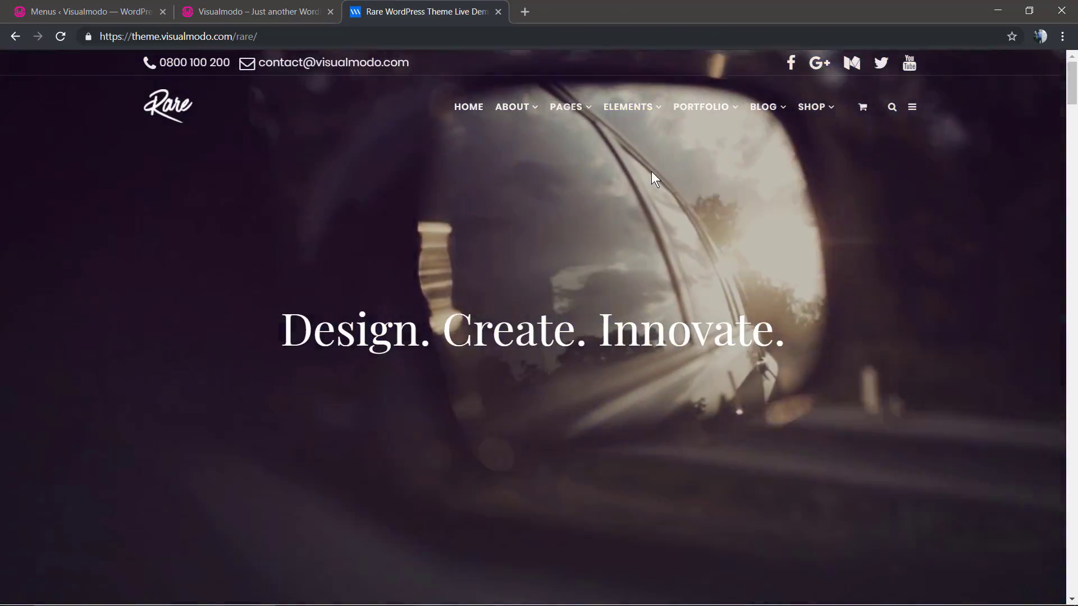
{"action": "mouse_move", "coordinate": [637, 109]}
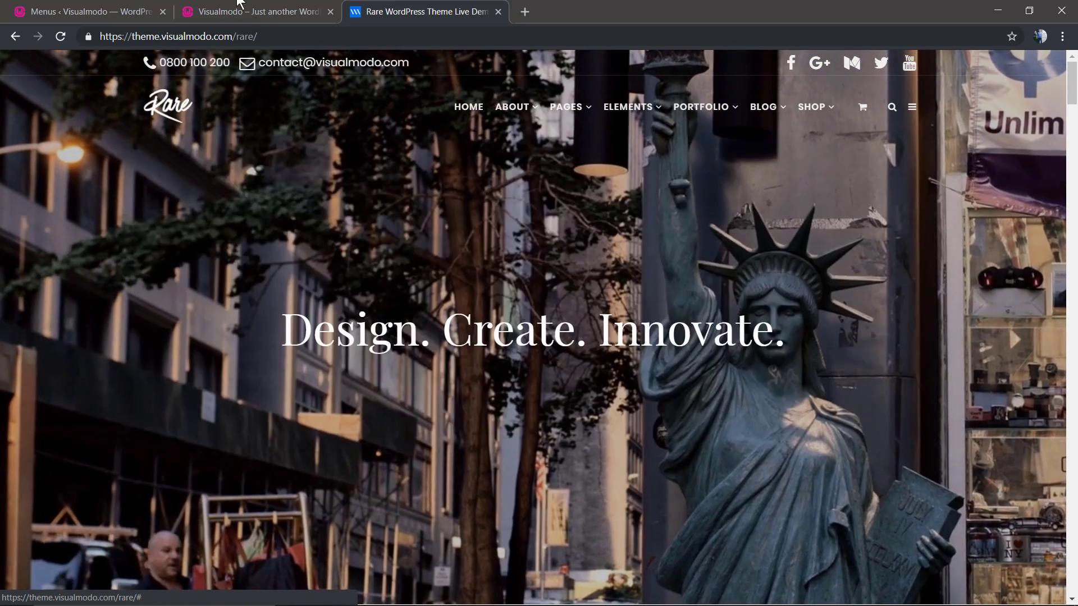
Return to the top of the Main Menu structure, comparing it with the live site's cluttered navigation
{"action": "left_click", "coordinate": [84, 11]}
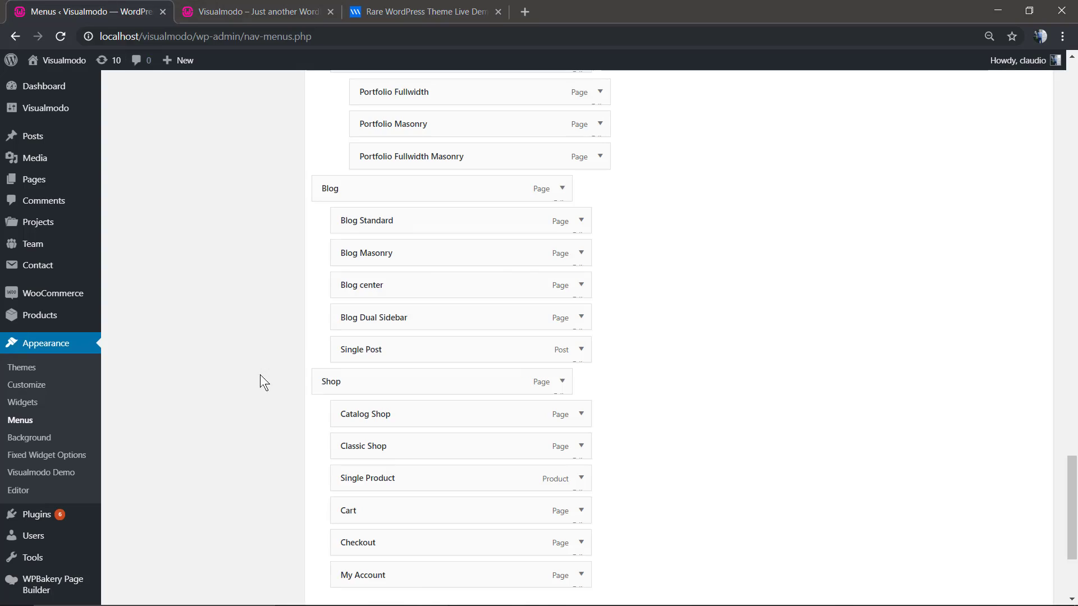
{"action": "scroll", "coordinate": [260, 375], "scroll_direction": "up", "scroll_amount": 15}
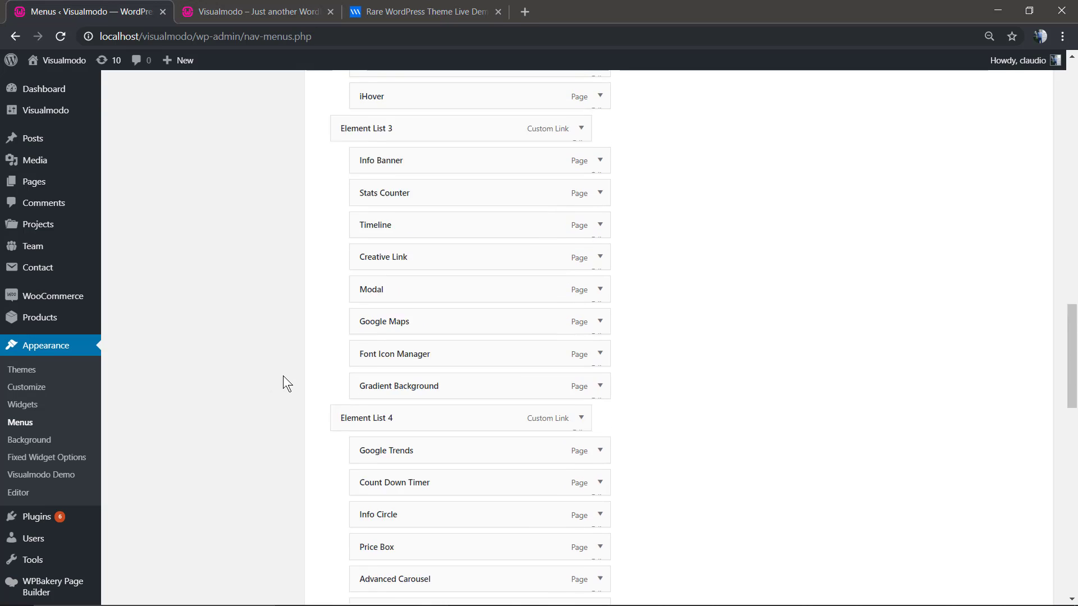
{"action": "scroll", "coordinate": [283, 377], "scroll_direction": "up", "scroll_amount": 12}
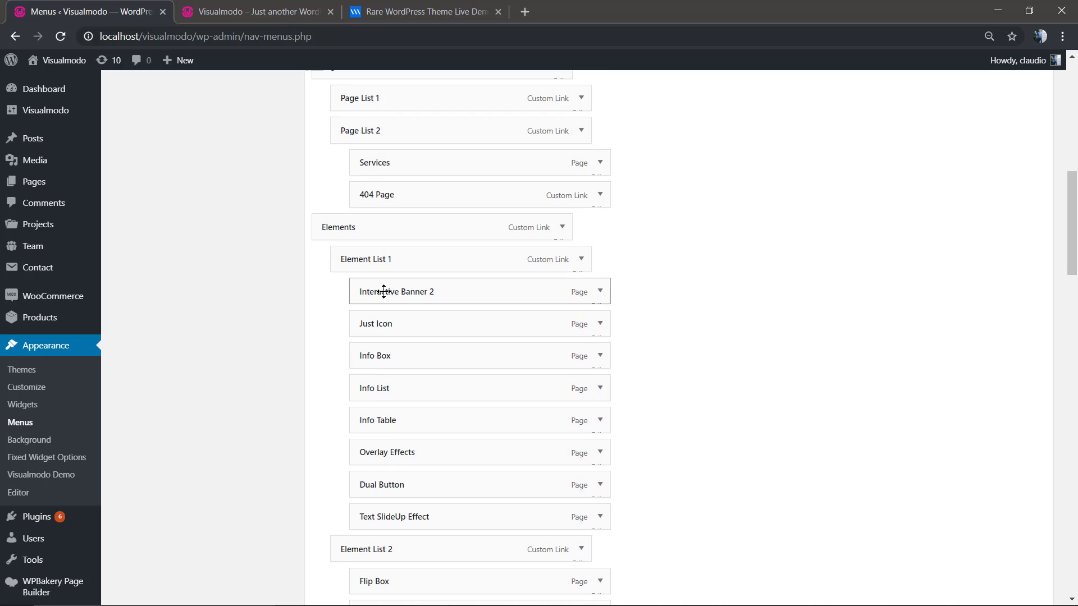
{"action": "scroll", "coordinate": [406, 410], "scroll_direction": "up", "scroll_amount": 8}
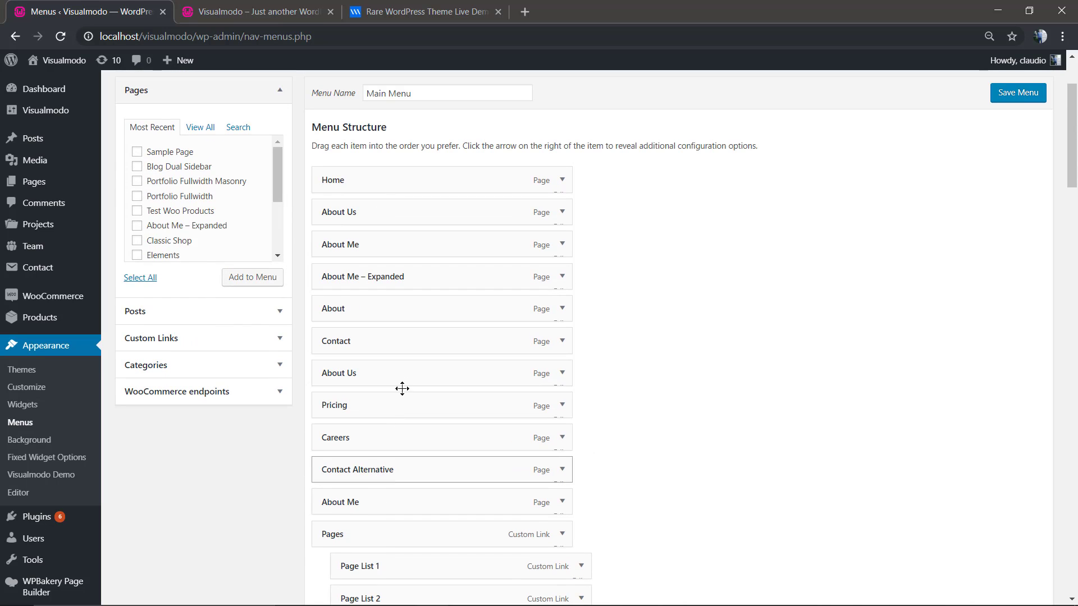
{"action": "left_click", "coordinate": [242, 11]}
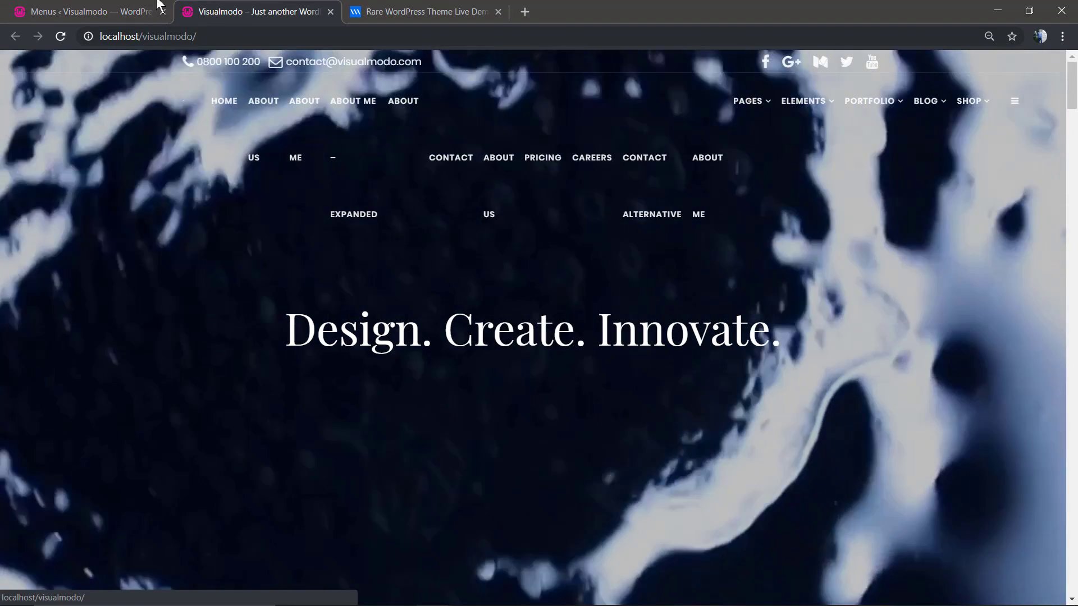
{"action": "left_click", "coordinate": [157, 8]}
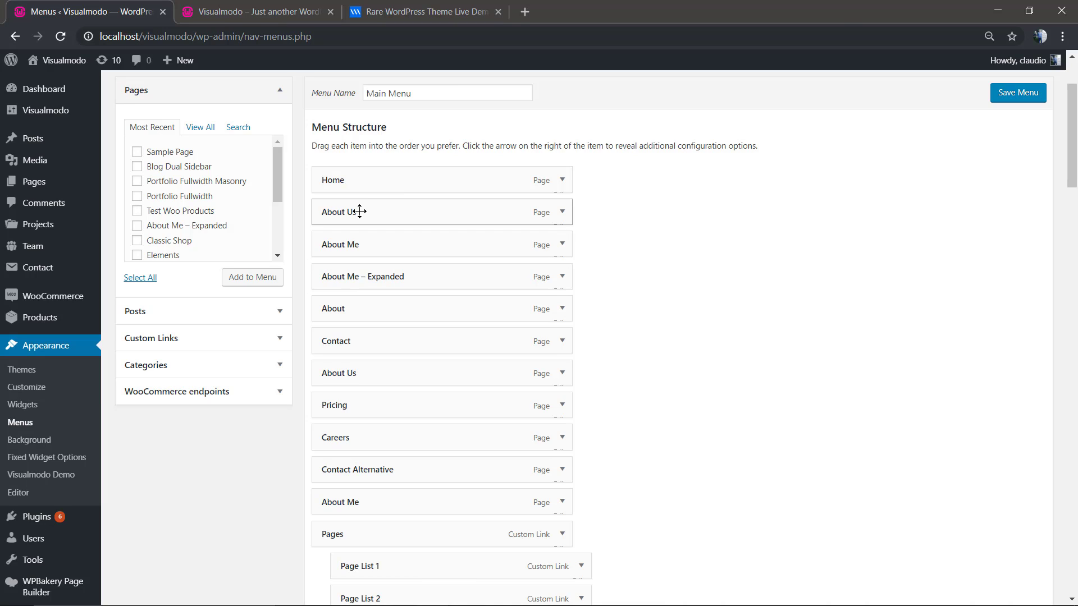
Nest About Us, About Me and About Me – Expanded as sub-items under About
{"action": "left_click_drag", "start_coordinate": [360, 212], "coordinate": [393, 306]}
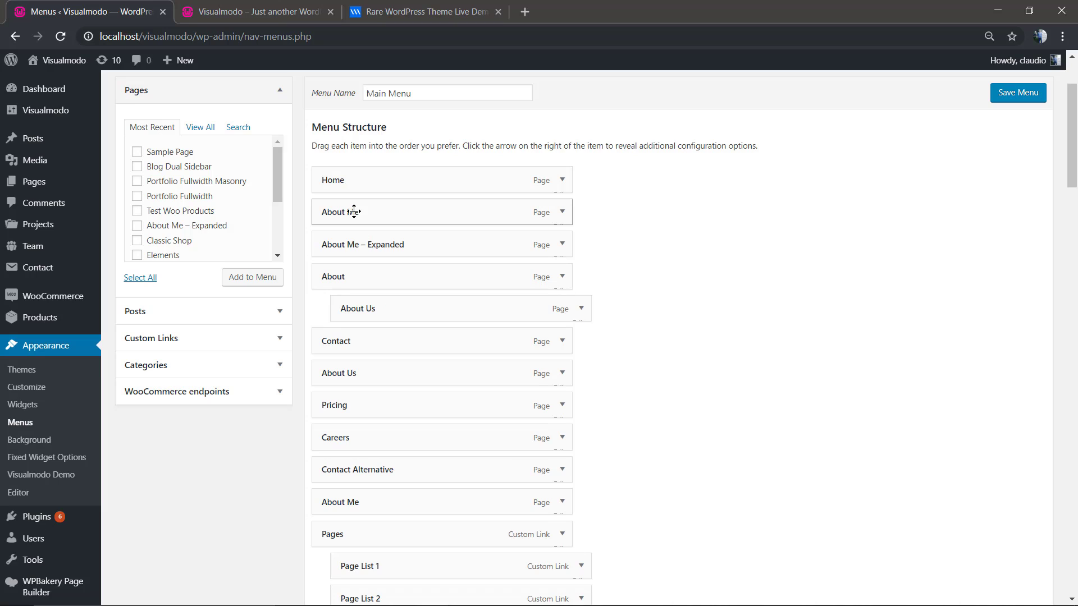
{"action": "left_click_drag", "start_coordinate": [354, 212], "coordinate": [378, 273]}
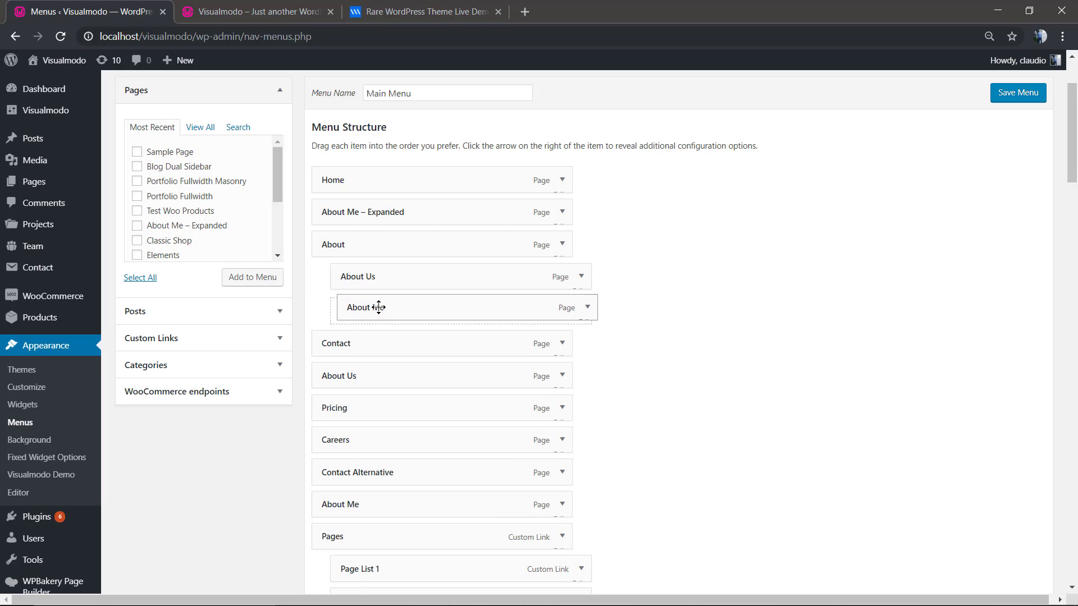
{"action": "left_click_drag", "start_coordinate": [379, 307], "coordinate": [379, 307]}
{"action": "left_click_drag", "start_coordinate": [354, 212], "coordinate": [380, 308]}
Nest About Me and Contact Alternative under Page List 2, and Careers, Pricing and Contact under Page List 1
{"action": "scroll", "coordinate": [380, 308], "scroll_direction": "down", "scroll_amount": 4}
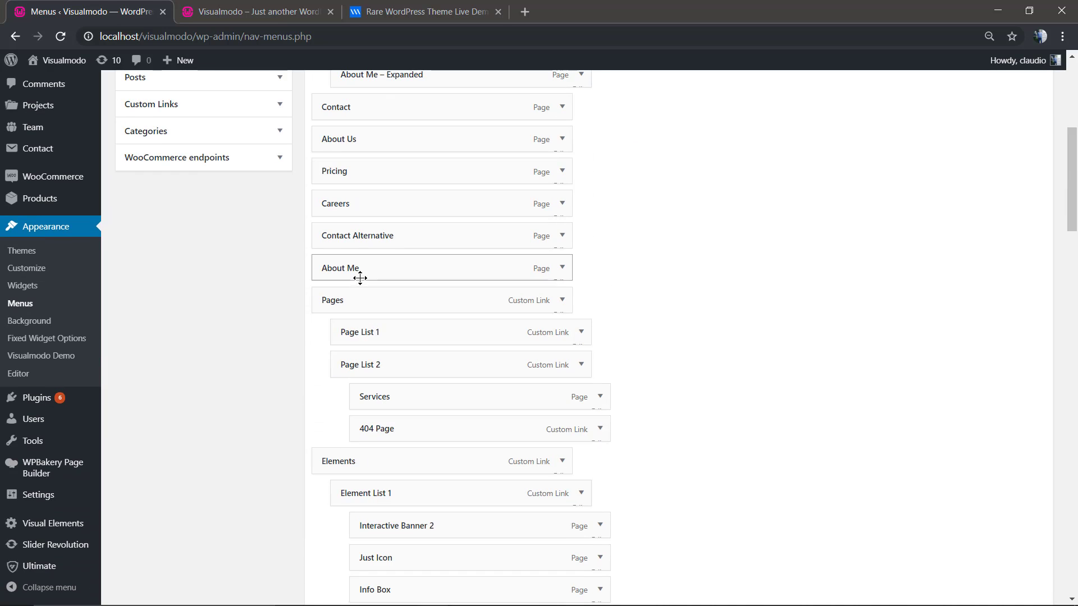
{"action": "left_click_drag", "start_coordinate": [366, 286], "coordinate": [397, 399]}
{"action": "left_click_drag", "start_coordinate": [363, 234], "coordinate": [395, 299]}
{"action": "left_click_drag", "start_coordinate": [355, 199], "coordinate": [401, 264]}
{"action": "left_click_drag", "start_coordinate": [359, 170], "coordinate": [418, 348]}
{"action": "scroll", "coordinate": [373, 210], "scroll_direction": "up", "scroll_amount": 2}
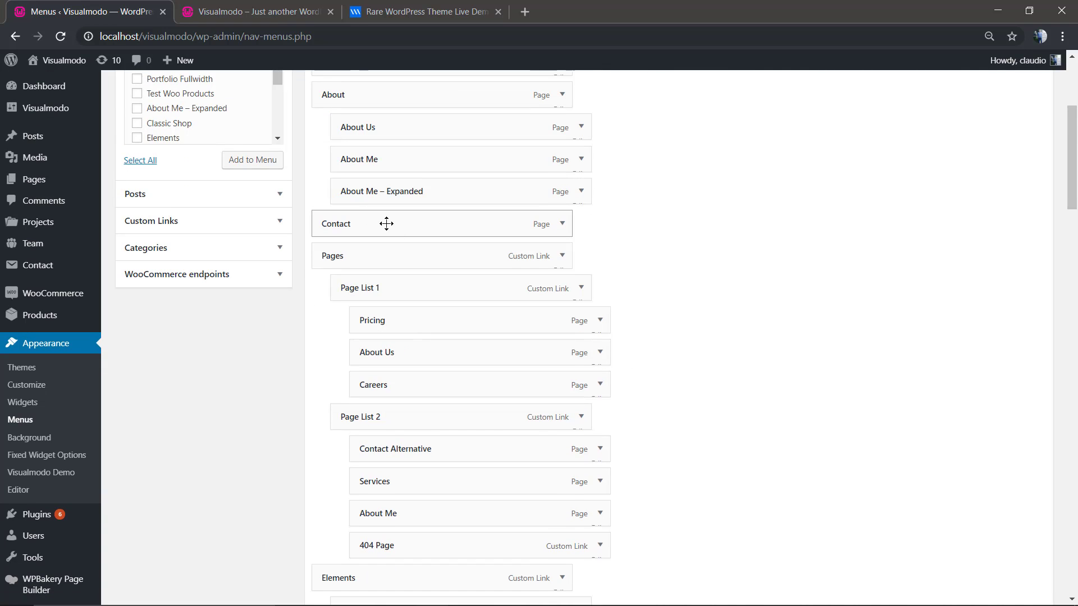
{"action": "left_click_drag", "start_coordinate": [397, 232], "coordinate": [421, 320]}
{"action": "scroll", "coordinate": [452, 331], "scroll_direction": "down", "scroll_amount": 10}
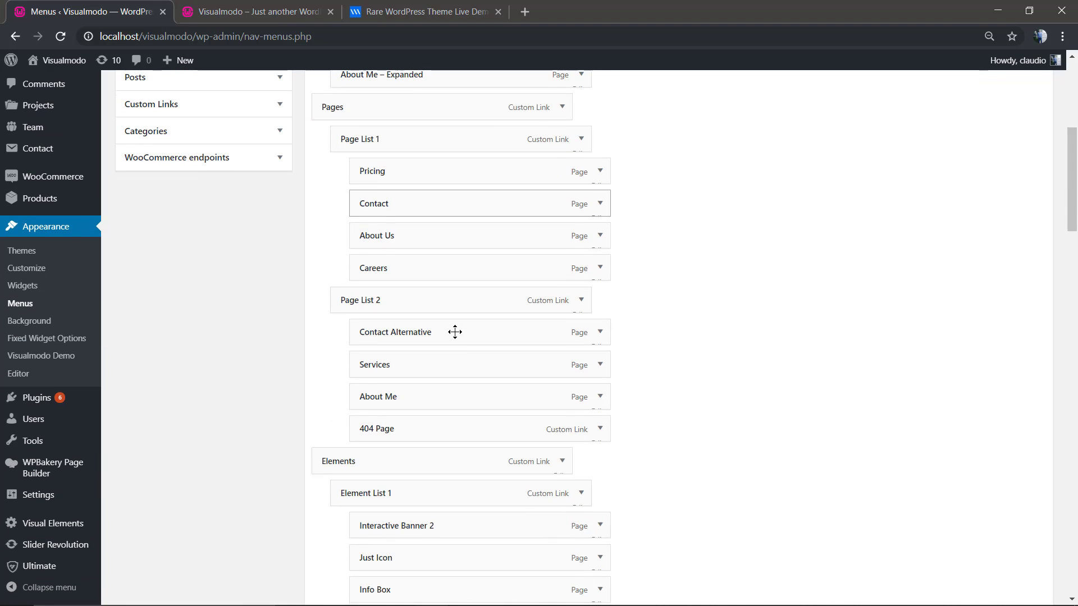
{"action": "scroll", "coordinate": [456, 334], "scroll_direction": "down", "scroll_amount": 20}
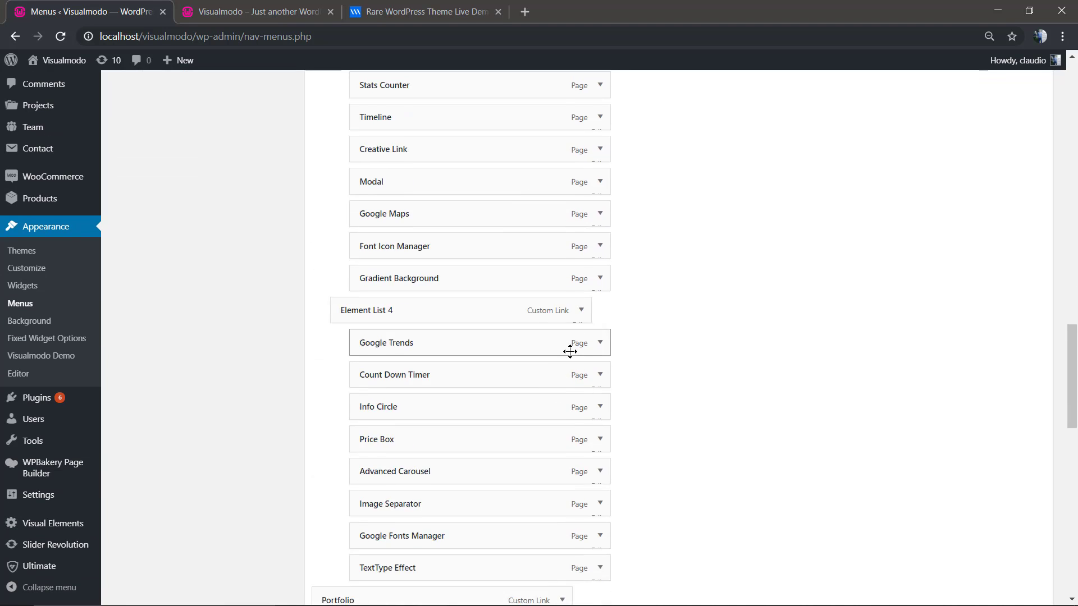
{"action": "scroll", "coordinate": [568, 352], "scroll_direction": "down", "scroll_amount": 6}
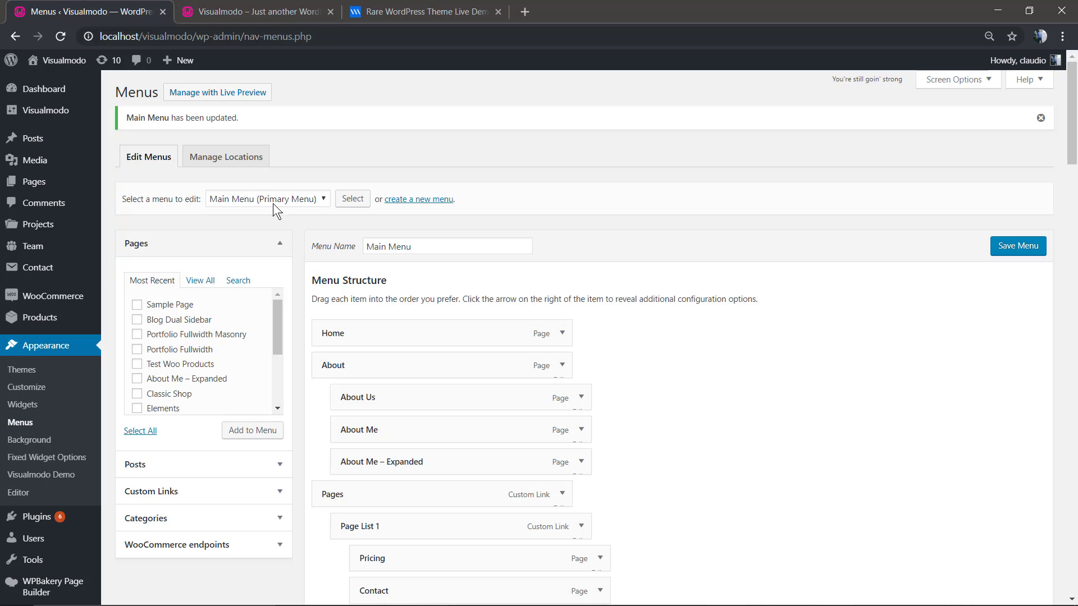
Check the menus listed in 'Select a menu to edit', then switch to the live site
{"action": "left_click", "coordinate": [269, 201]}
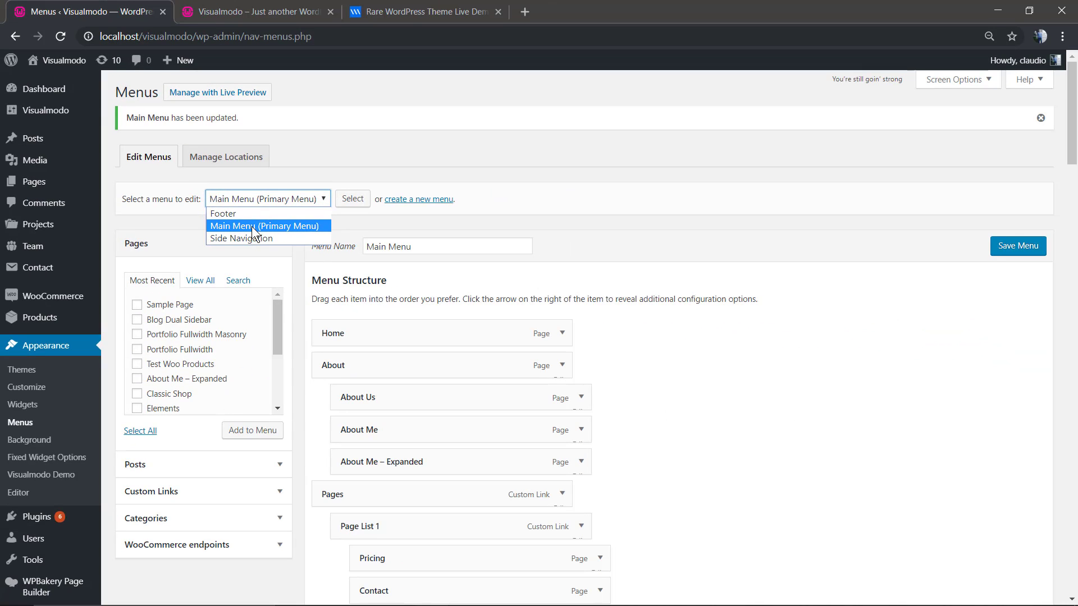
{"action": "left_click", "coordinate": [286, 7]}
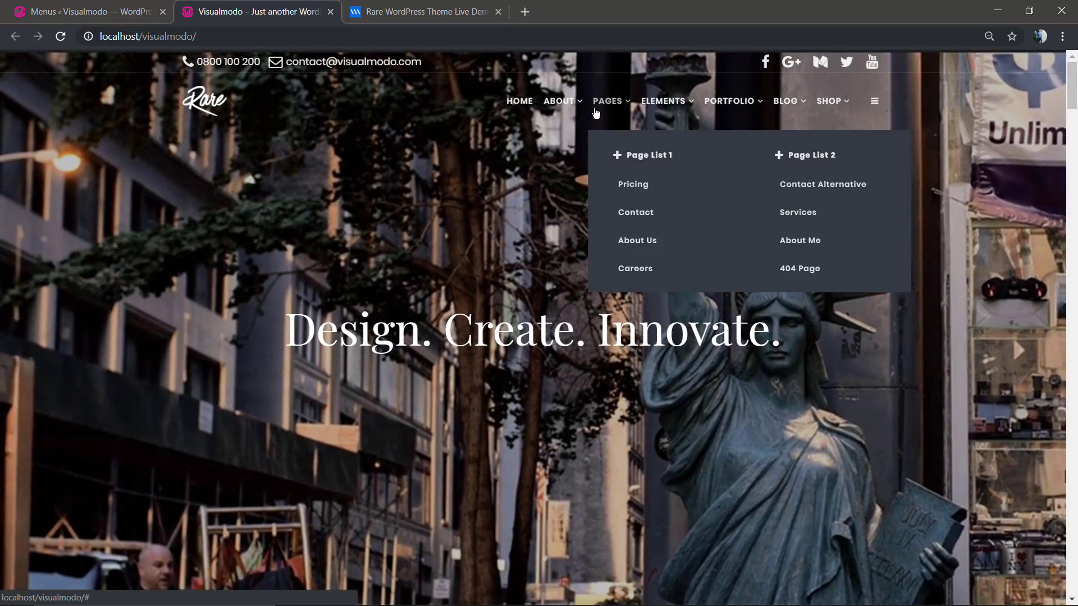
Confirm the Blog dropdown lists Blog Standard, Blog Masonry, Blog Center, Blog Dual Sidebar and Single Post
{"action": "mouse_move", "coordinate": [648, 109]}
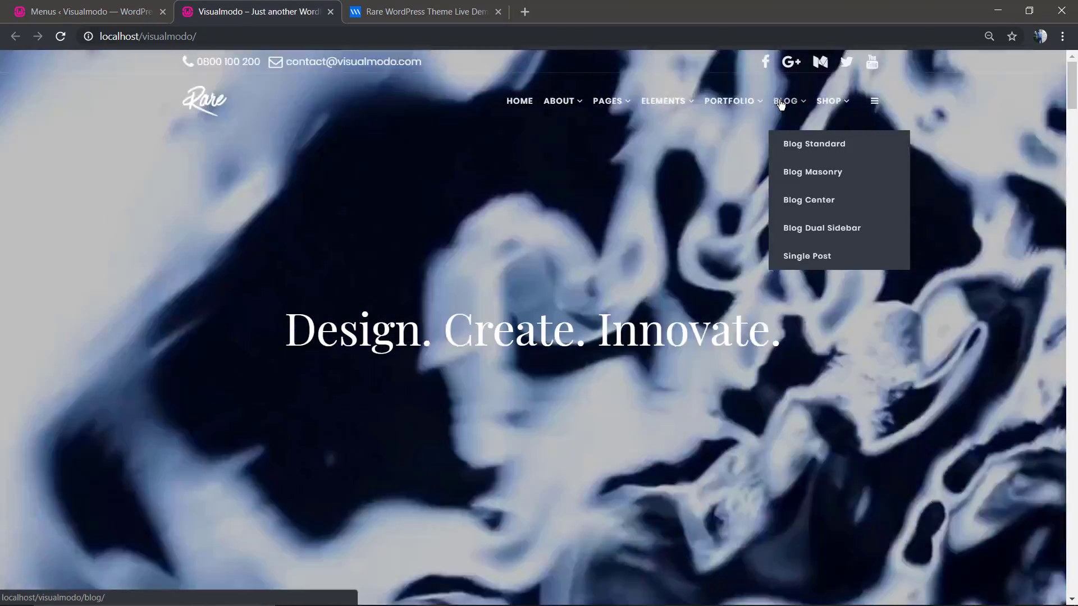